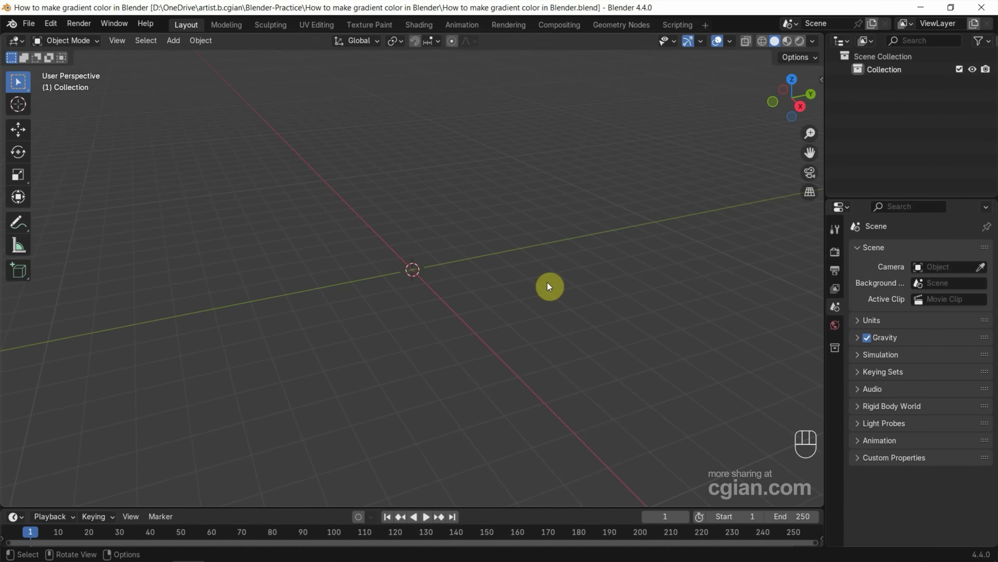
Add a UV sphere at the scene origin
left_click(173, 41)
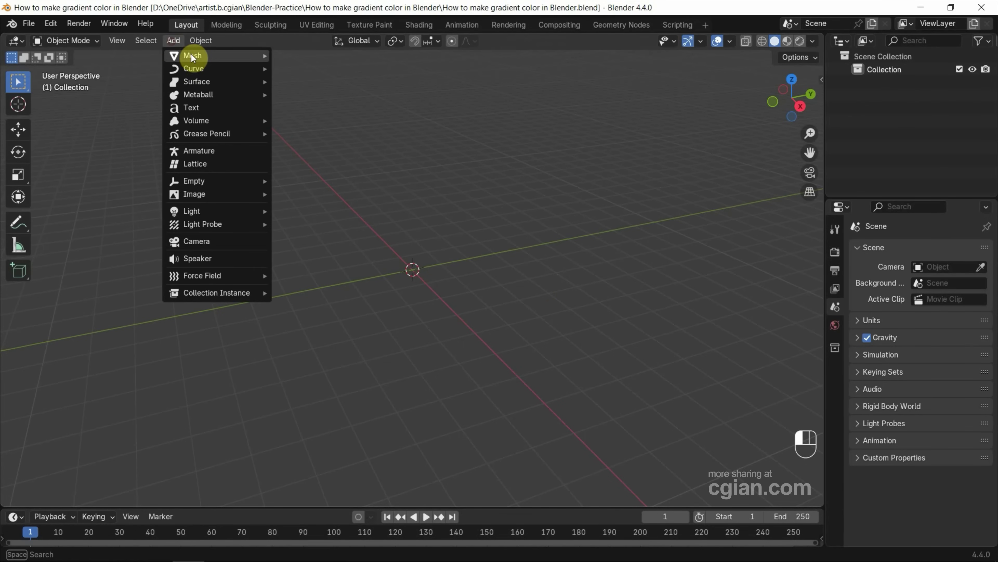
mouse_move(192, 55)
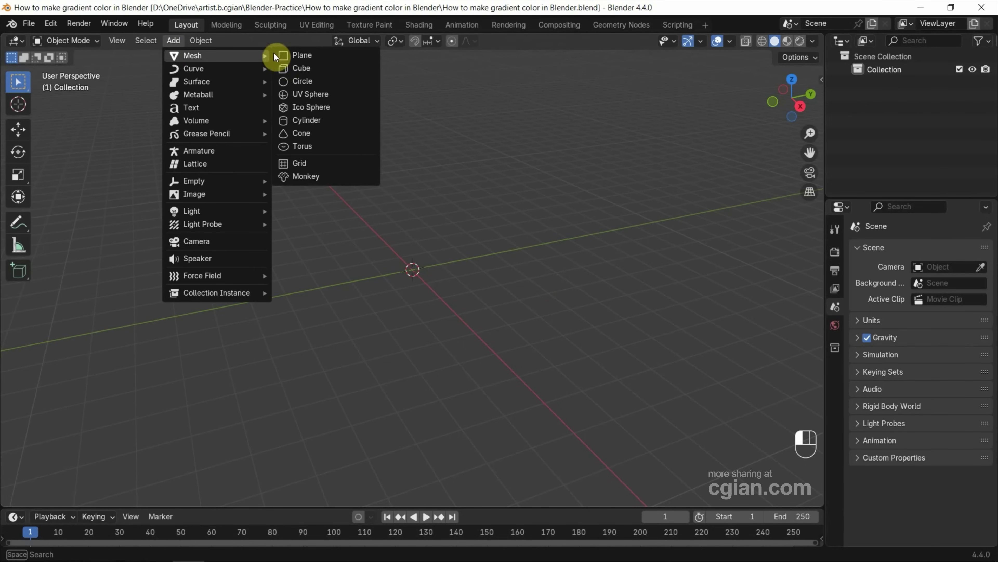
left_click(315, 92)
scroll(411, 276, "up", 8)
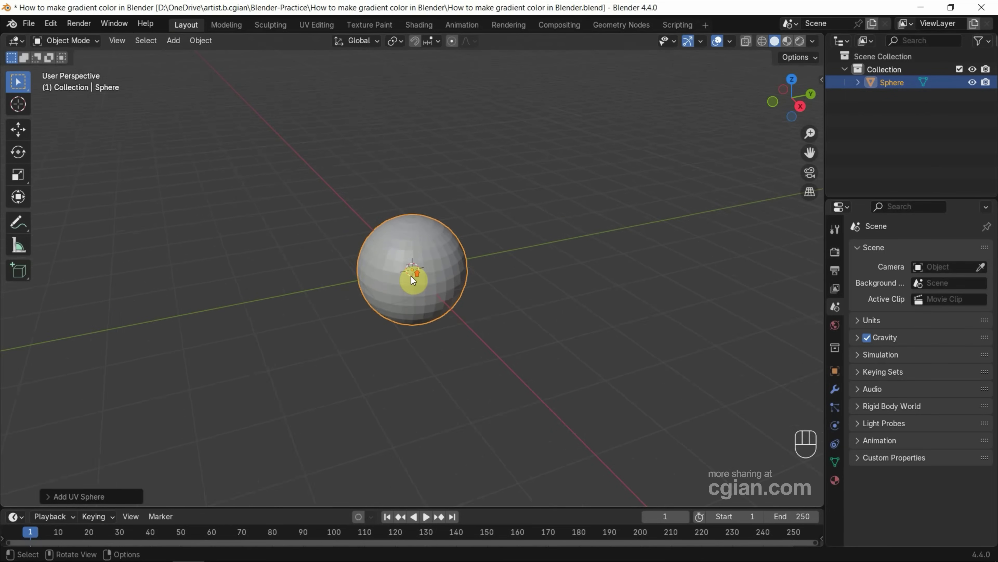
Shade the sphere smooth and split the viewport into two side-by-side 3D views
right_click(421, 246)
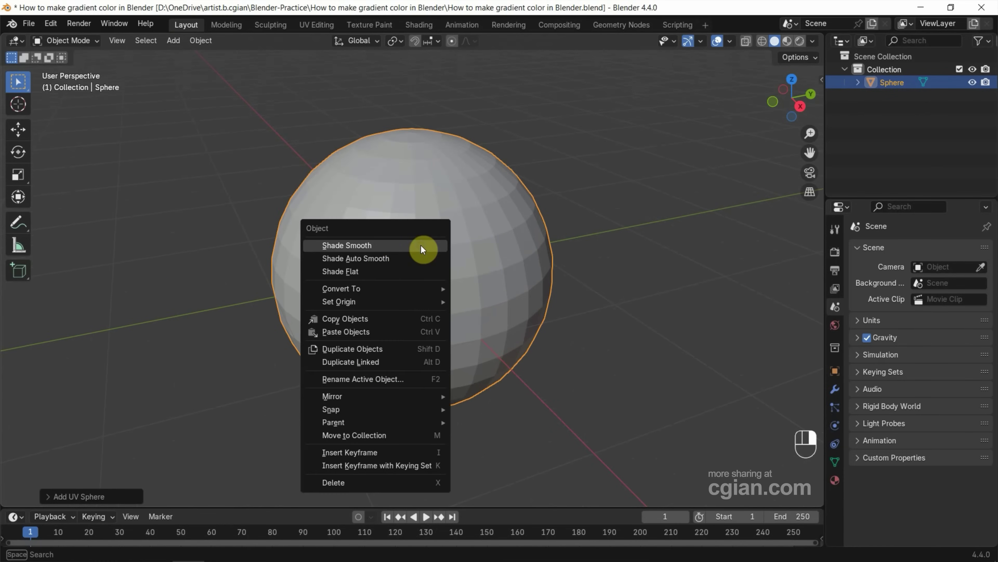
left_click(374, 246)
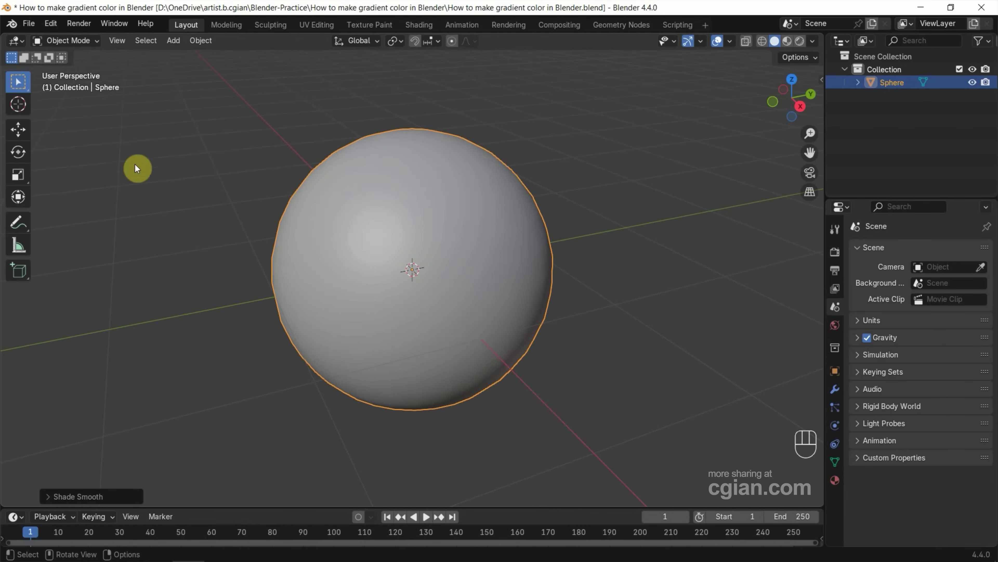
left_click_drag(3, 37, 453, 98)
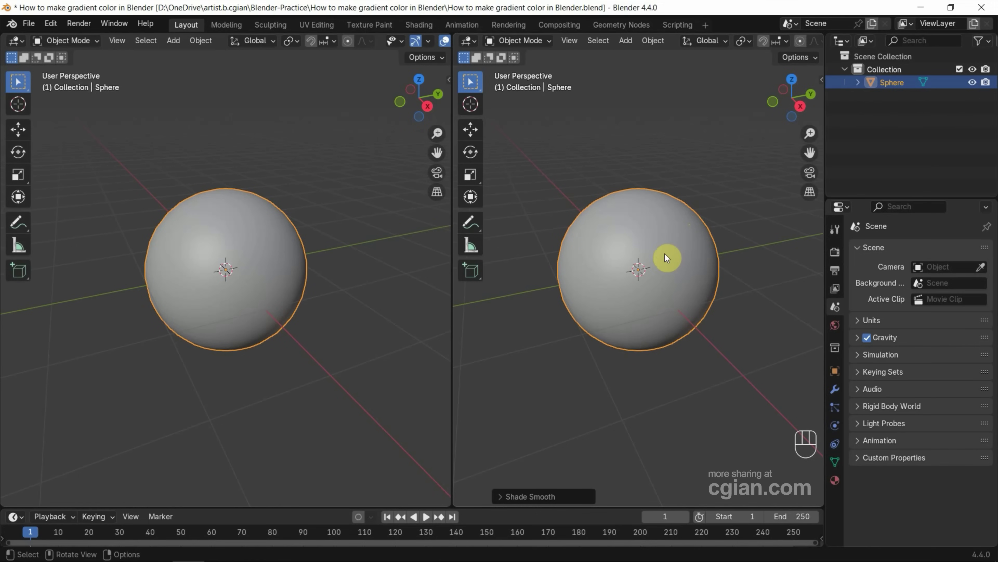
Show the right view in Material Preview and turn the left area into a Shader Editor
key("z")
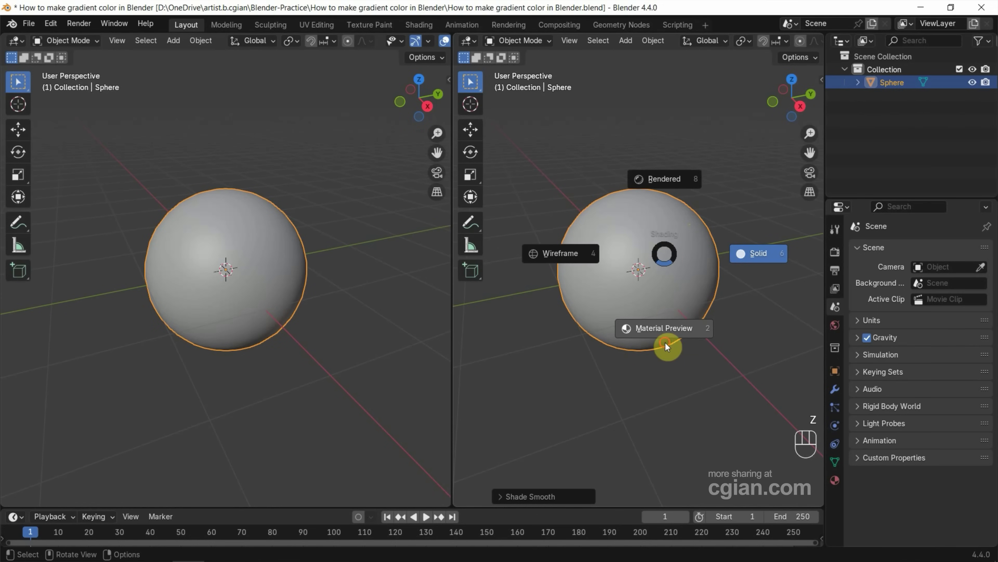
left_click(665, 342)
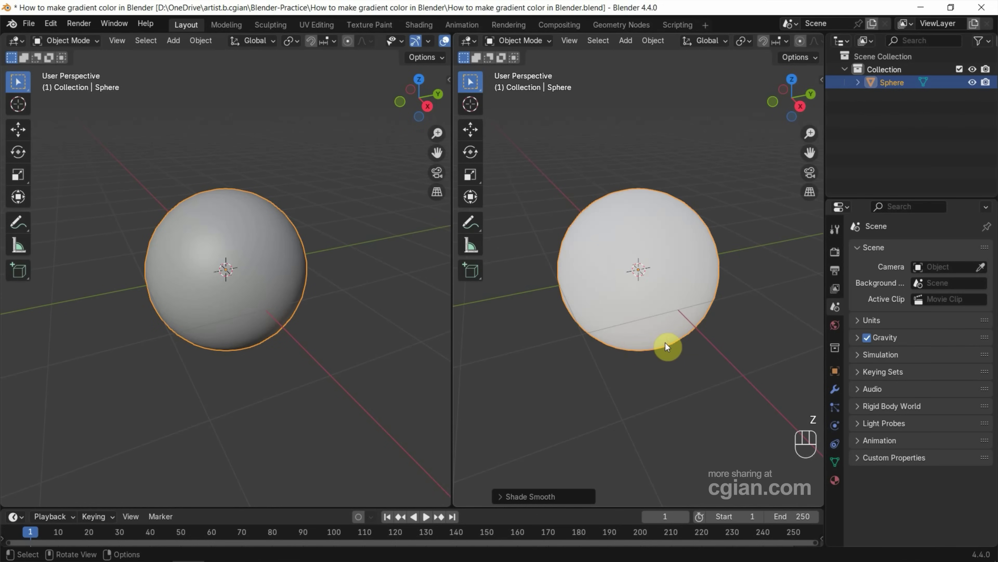
left_click(16, 41)
left_click(36, 145)
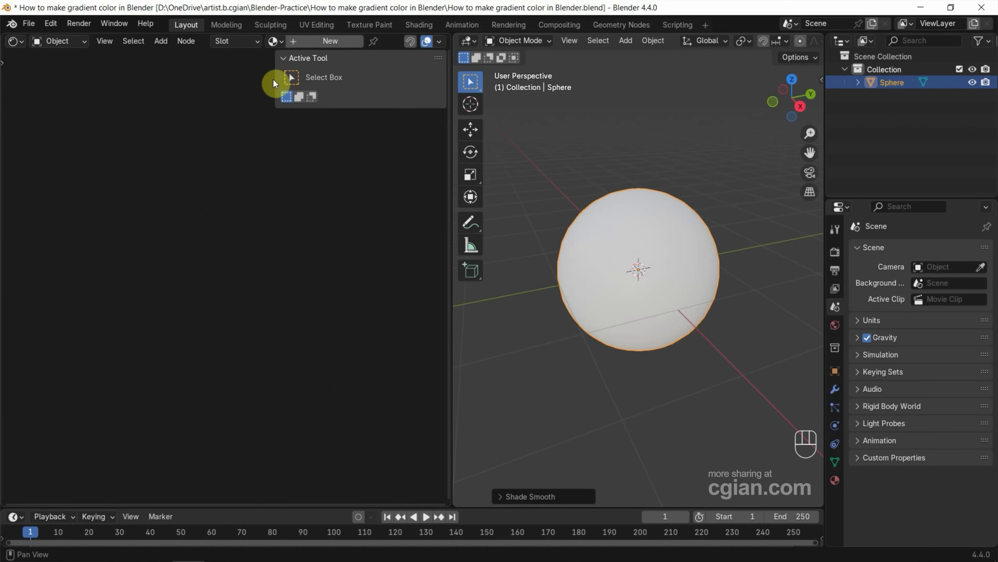
left_click_drag(275, 80, 456, 78)
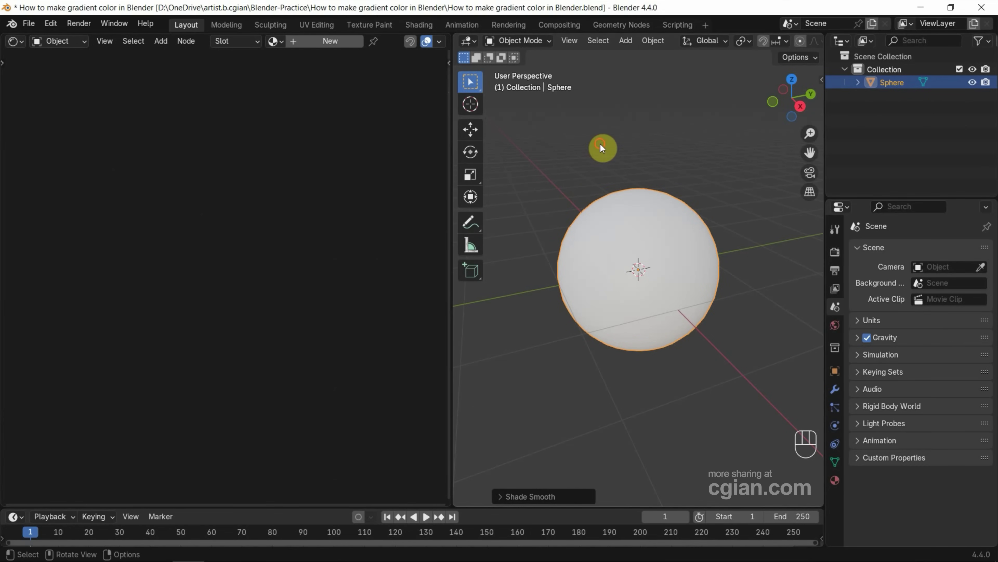
Select the sphere and give it a new material, Material.001
left_click(601, 147)
left_click(643, 240)
scroll(642, 240, "up", 3)
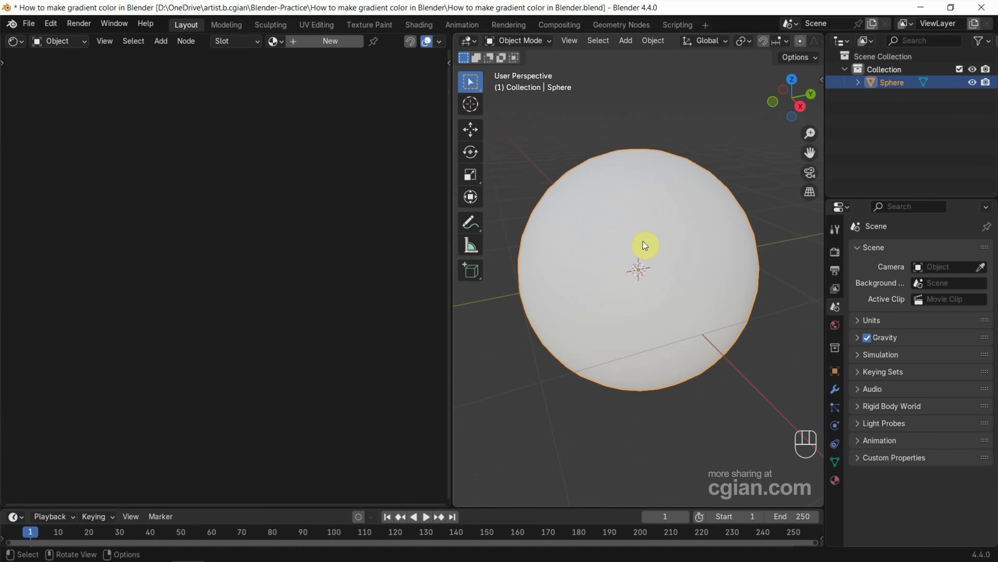
left_click(310, 43)
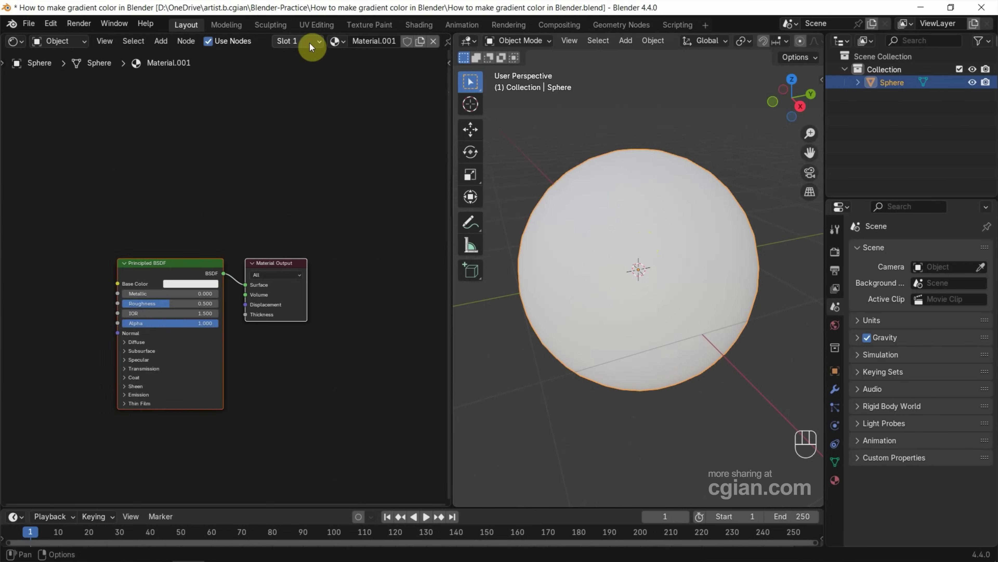
Add a Color Ramp node to the left of the Principled BSDF
middle_click_drag(144, 214, 225, 152)
scroll(236, 175, "up", 1)
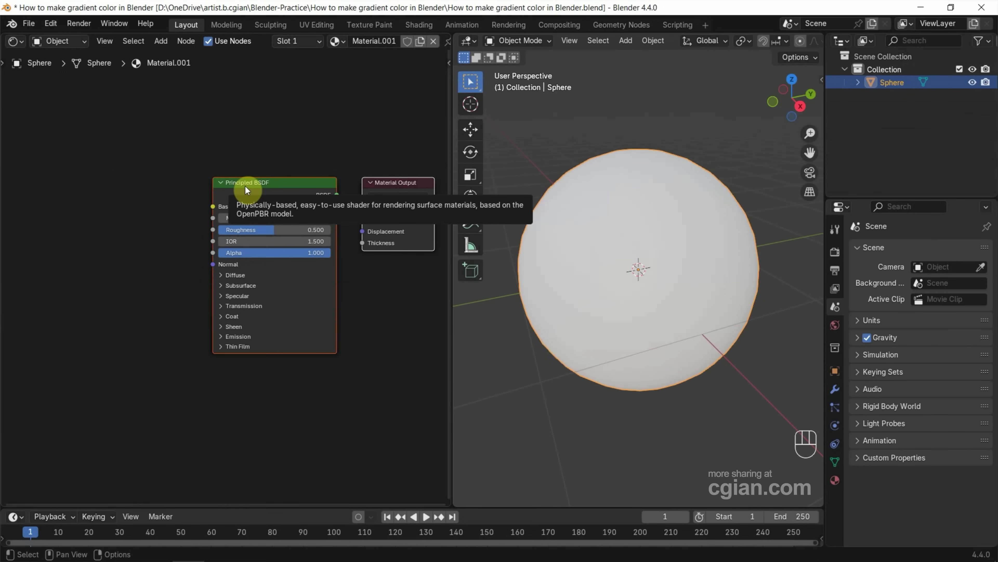
key("shift+a")
left_click(109, 226)
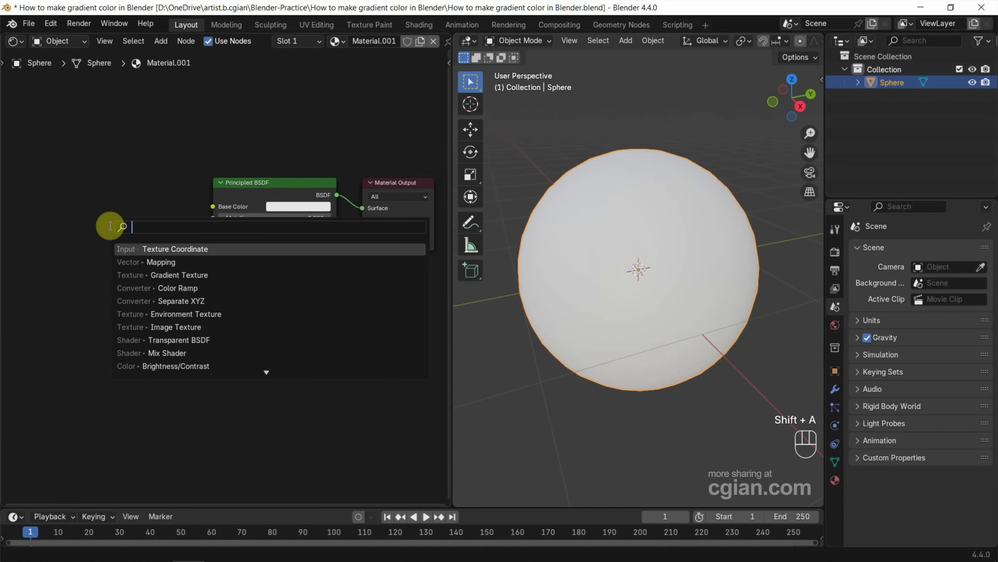
type("color ram")
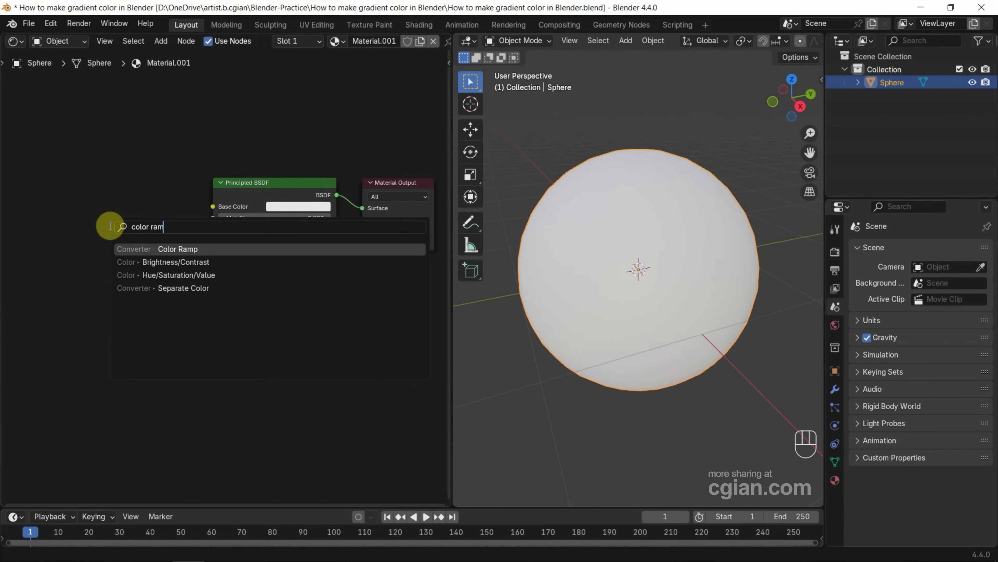
key("Return")
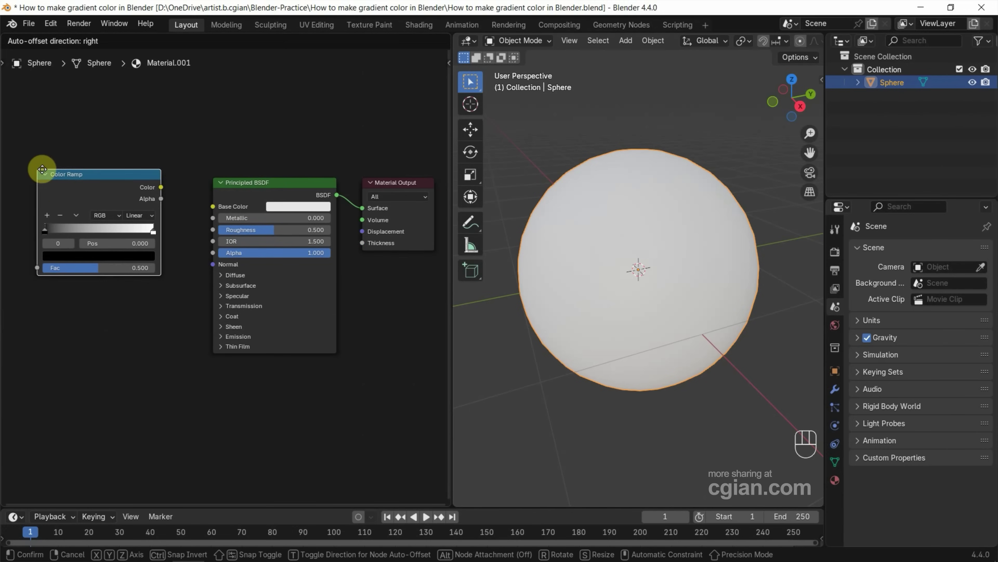
left_click(52, 178)
middle_click_drag(68, 140, 150, 167)
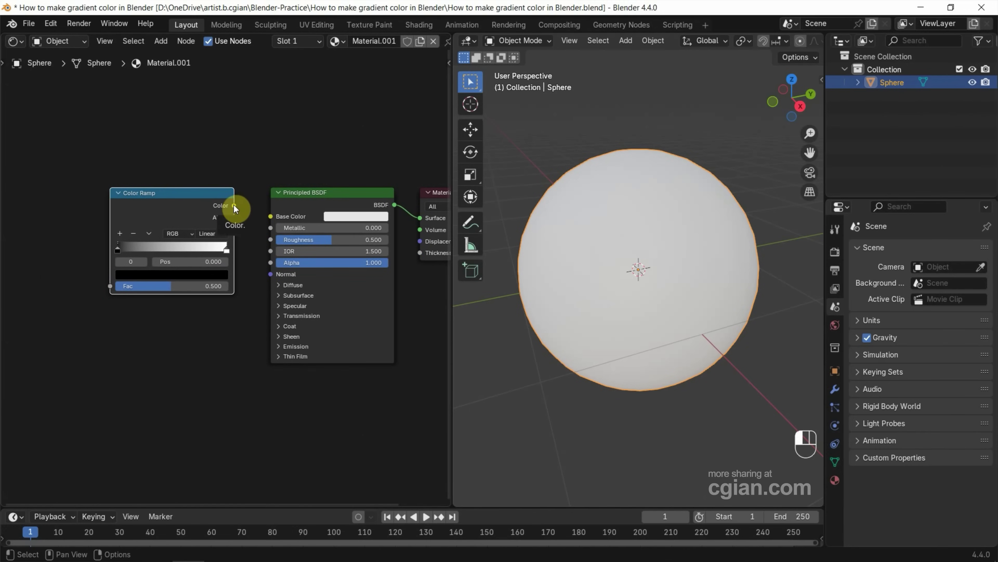
Link the Color Ramp's Color to Base Color and slide its black stop to about 0.28
left_click_drag(239, 201, 263, 215)
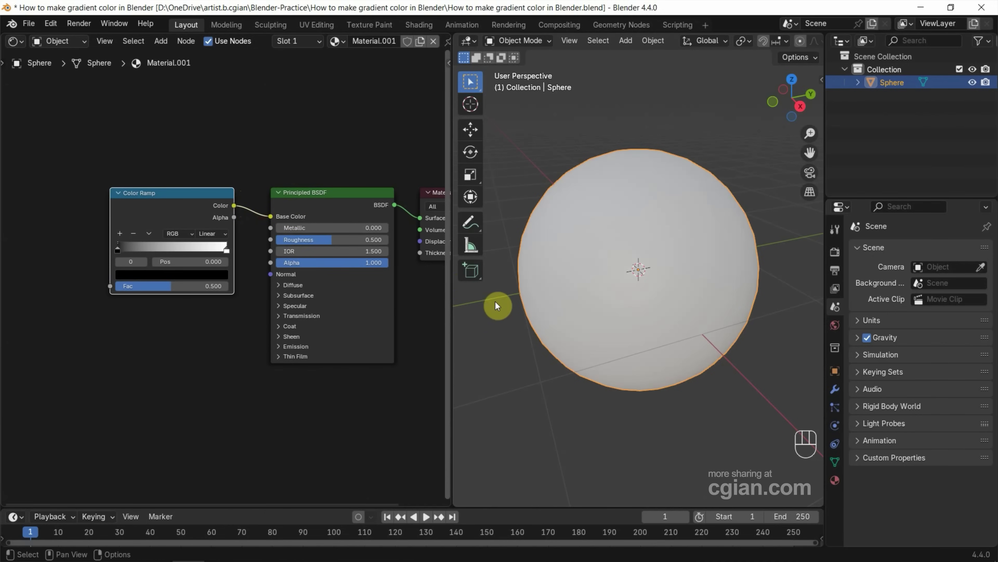
middle_click_drag(498, 315, 765, 248)
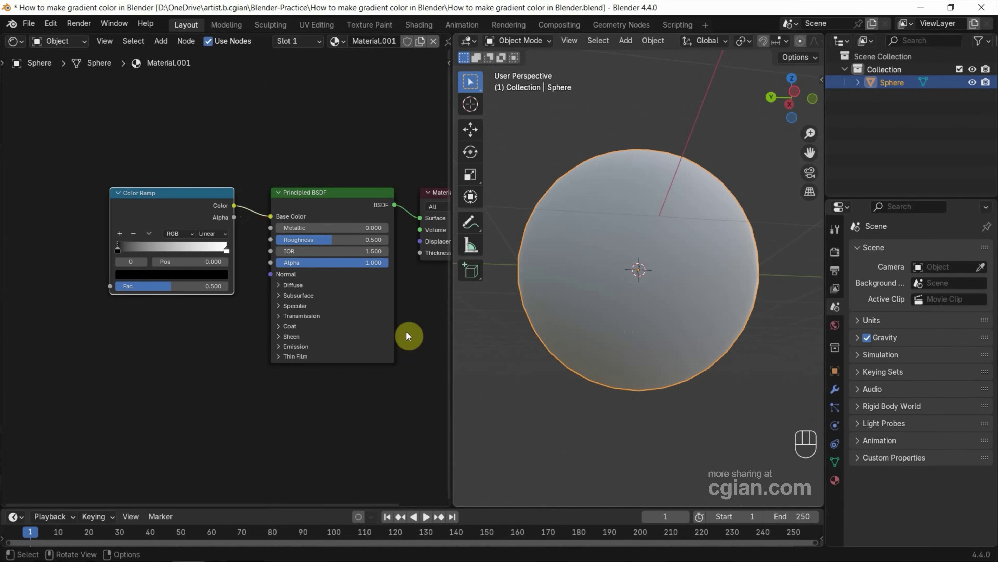
left_click_drag(117, 252, 149, 251)
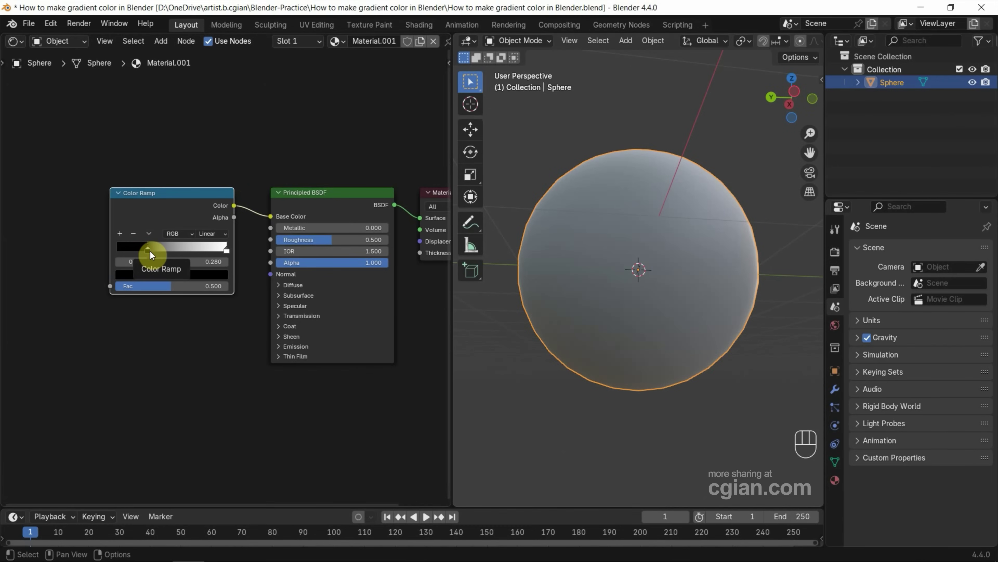
middle_click_drag(41, 257, 96, 283, "shift")
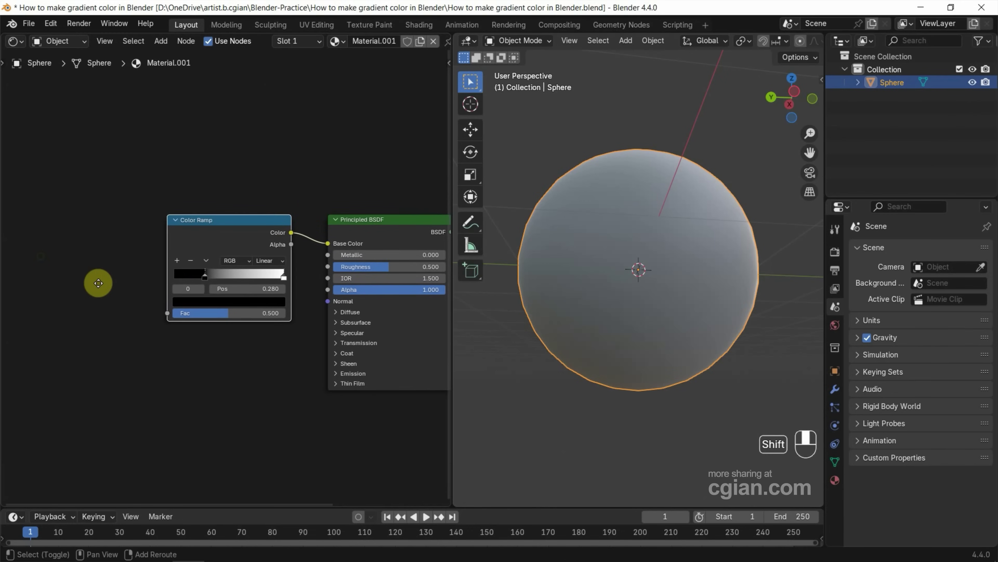
key("shift+a")
Add a Gradient Texture and connect its output to the Color Ramp's Fac
left_click(64, 282)
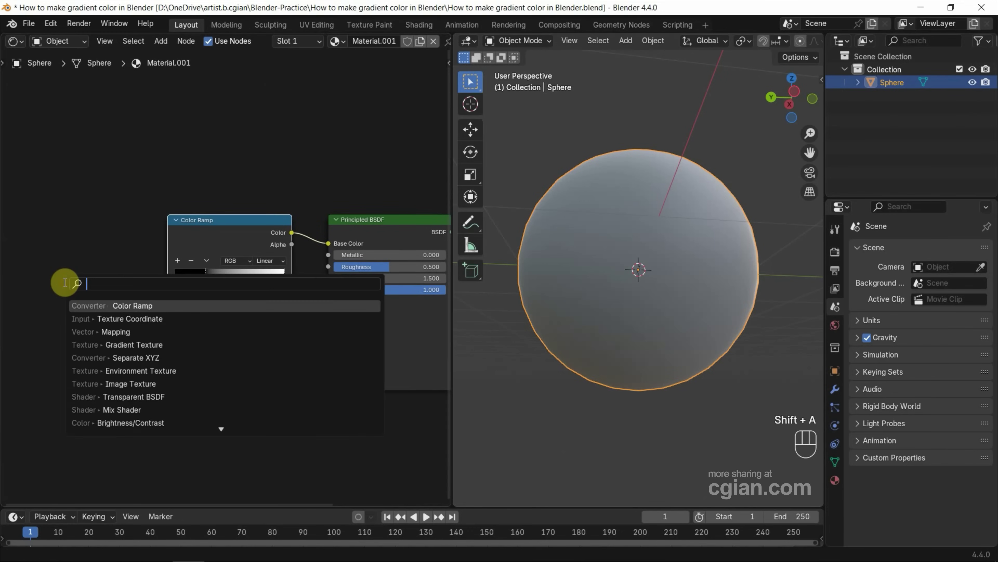
type("gr")
key("Return")
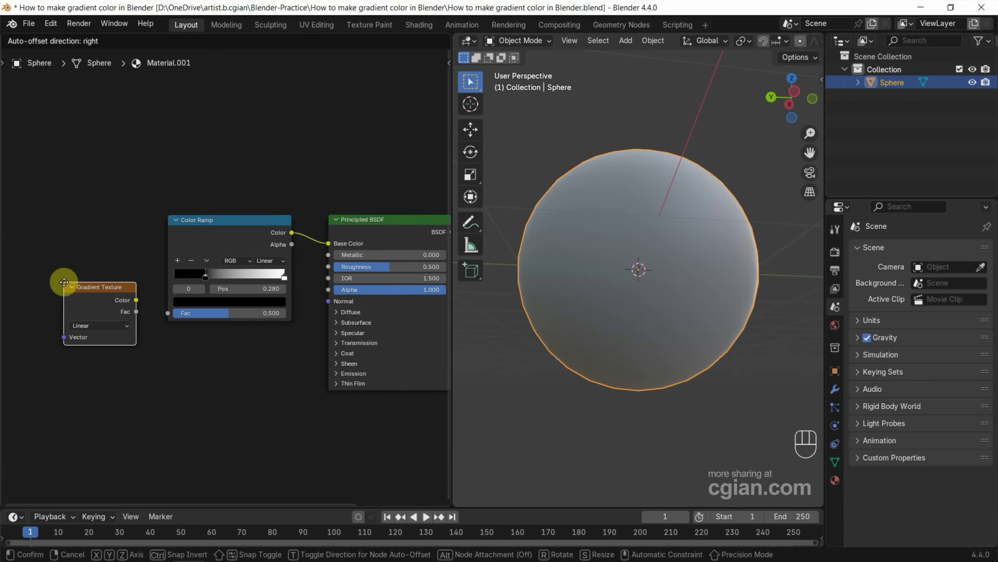
left_click(66, 215)
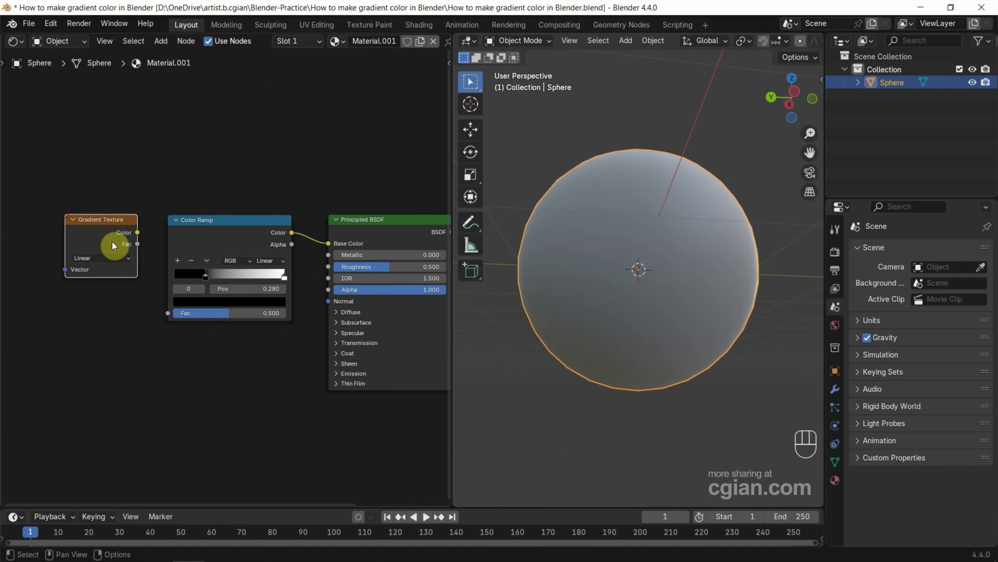
left_click_drag(137, 231, 159, 312)
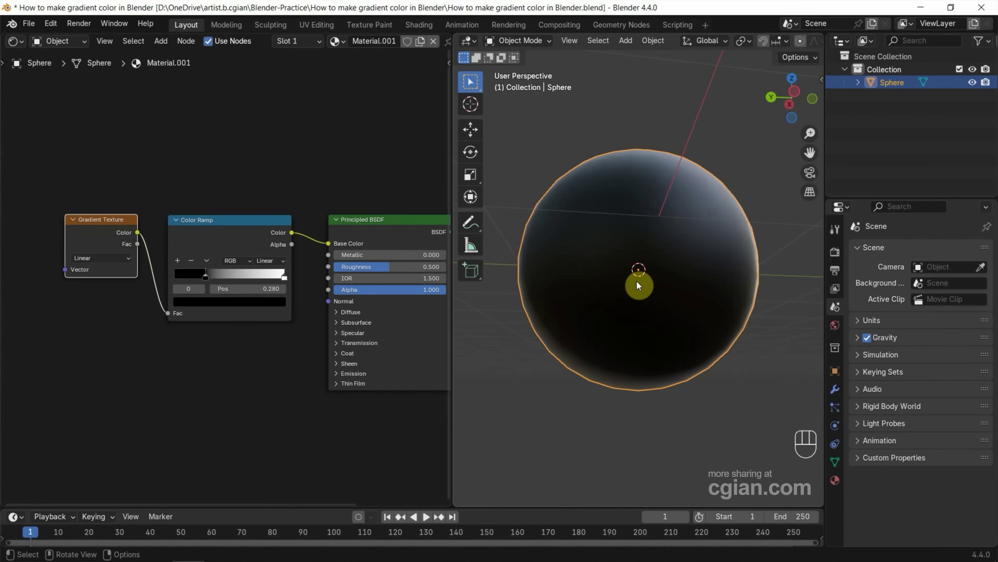
middle_click_drag(637, 280, 515, 371)
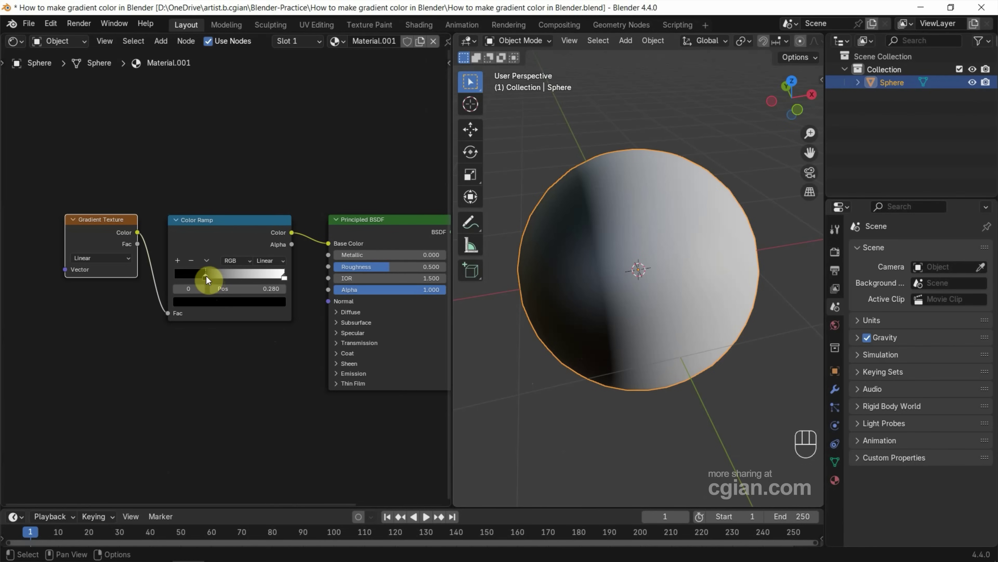
Pull the ramp stops closer together, black at 0.284 and white at 0.687
left_click_drag(206, 276, 207, 278)
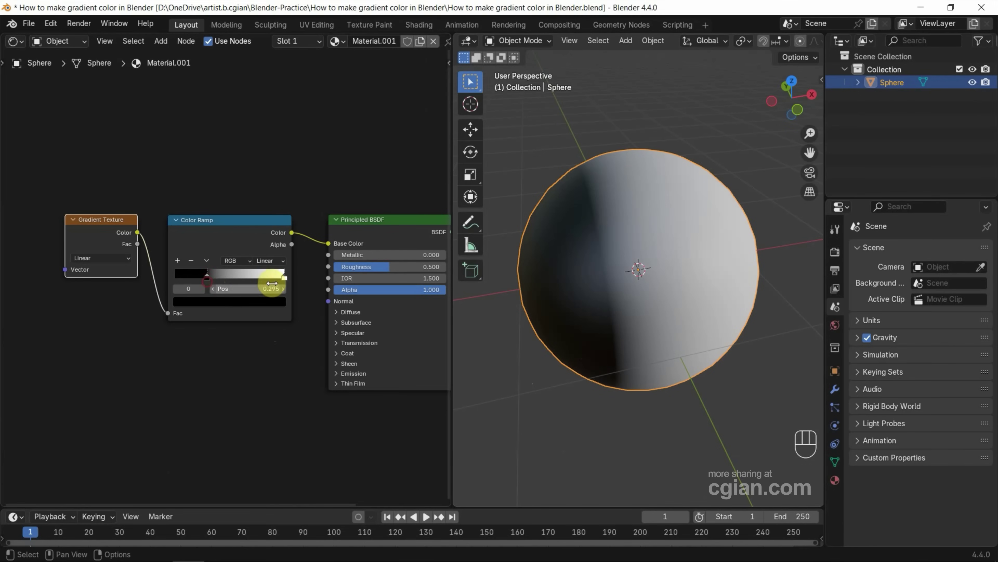
left_click(285, 277)
left_click_drag(286, 278, 205, 279)
left_click(237, 381)
mouse_move(625, 361)
middle_mouse_down()
mouse_move(618, 337)
mouse_move(603, 335)
middle_mouse_up()
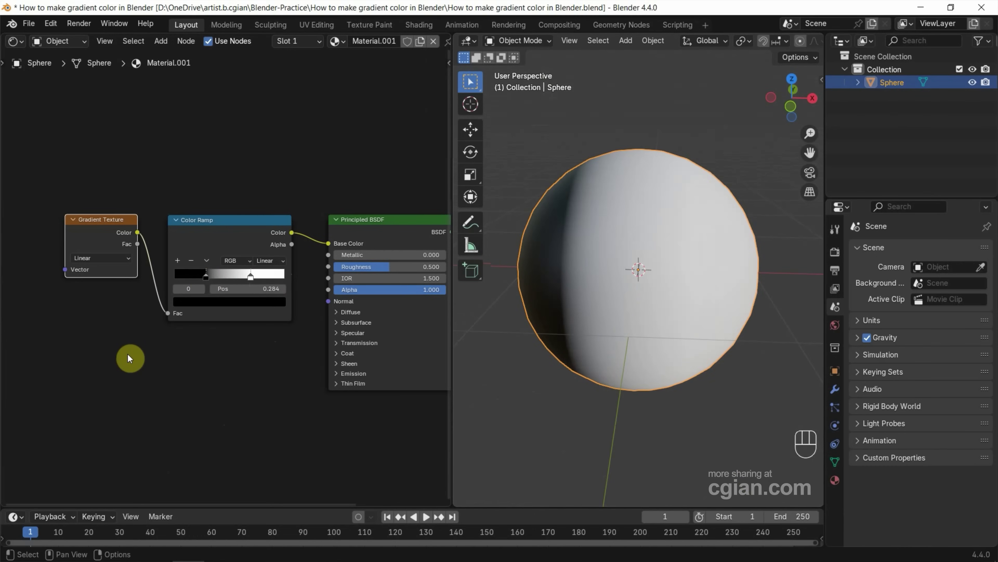
middle_click_drag(70, 341, 140, 327, "shift")
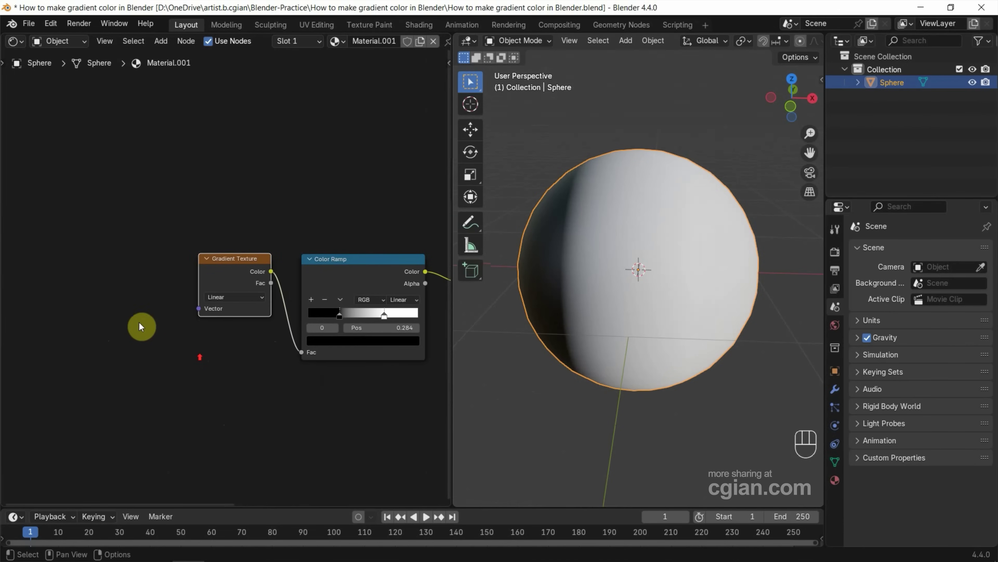
Add a Mapping node and a Texture Coordinate node left of the Gradient Texture
key("shift+a")
left_click(113, 295)
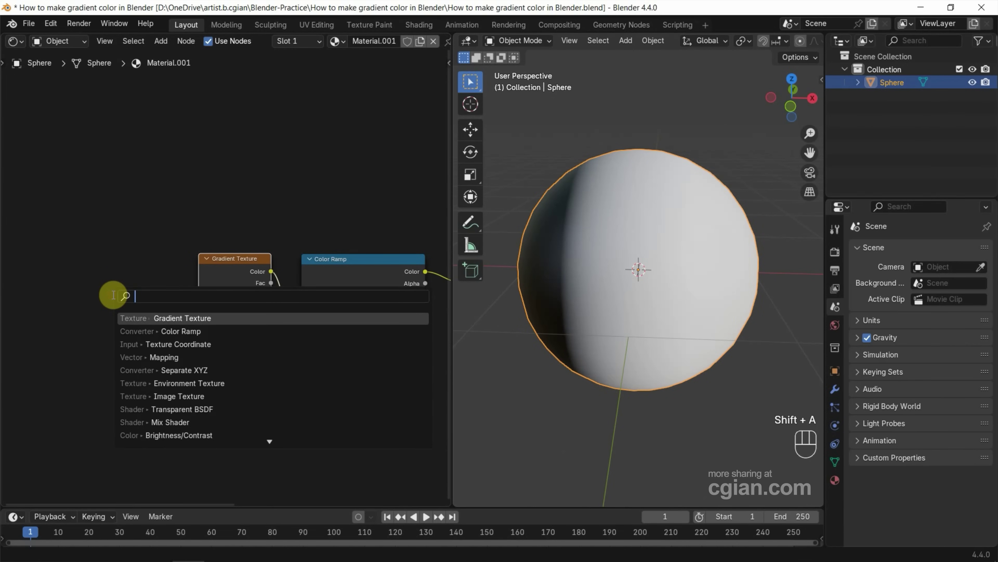
type("mapping")
key("Return")
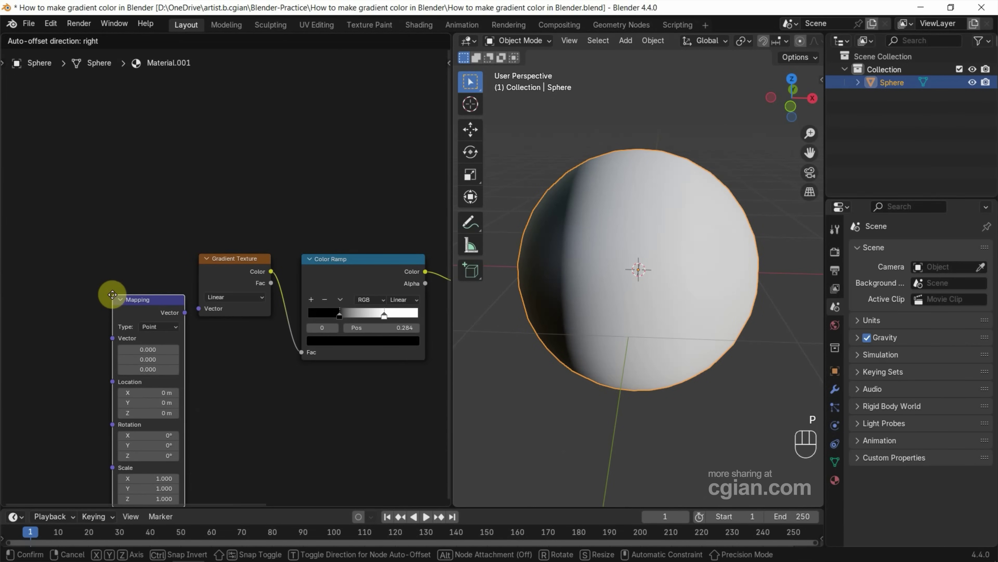
left_click(111, 223)
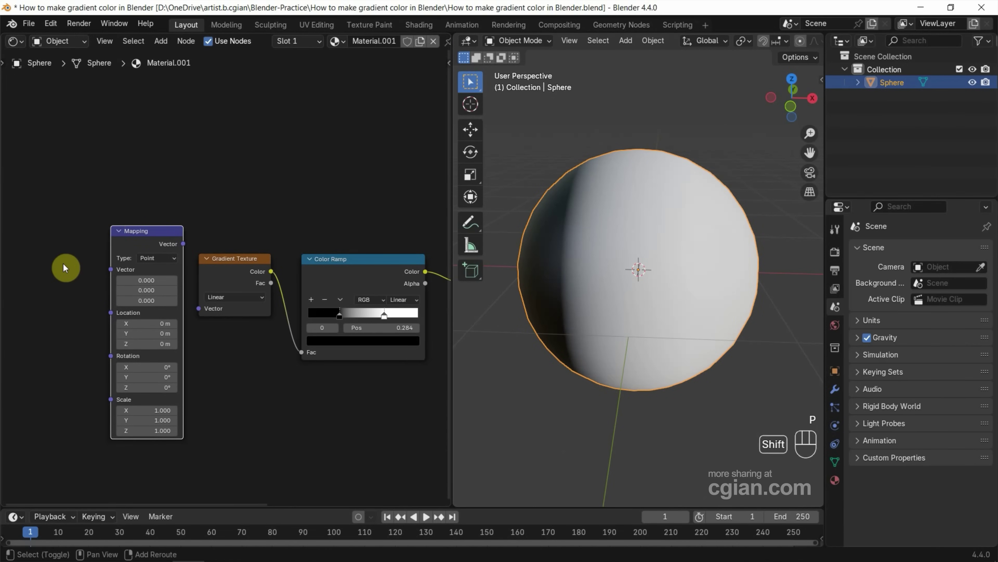
key("shift+a")
left_click(63, 264)
type("tex")
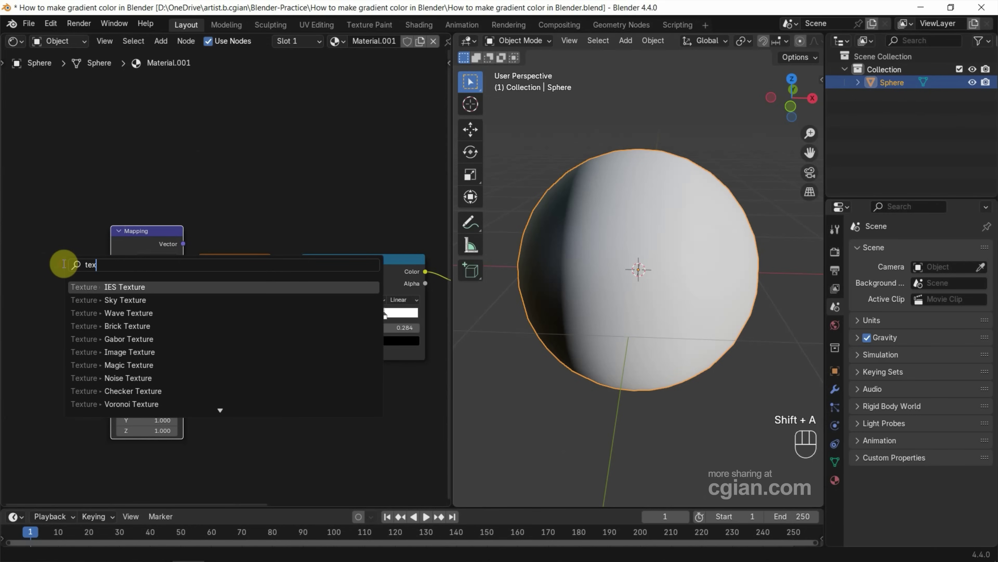
type("ture c")
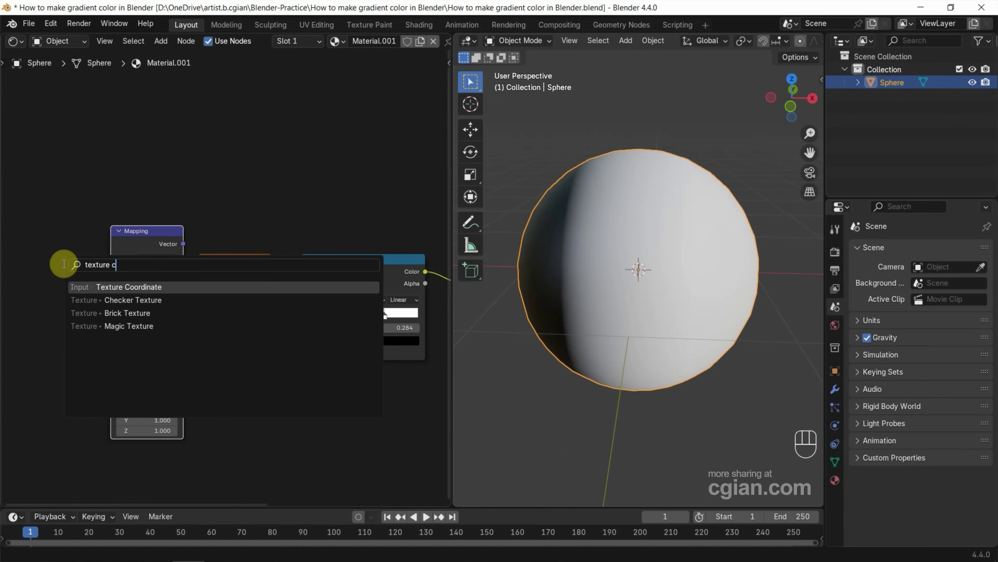
key("Return")
left_click(63, 263)
left_click_drag(81, 270, 36, 237)
Link Generated into Mapping's Vector, and Mapping's Vector into the Gradient Texture's Vector
left_click(89, 250)
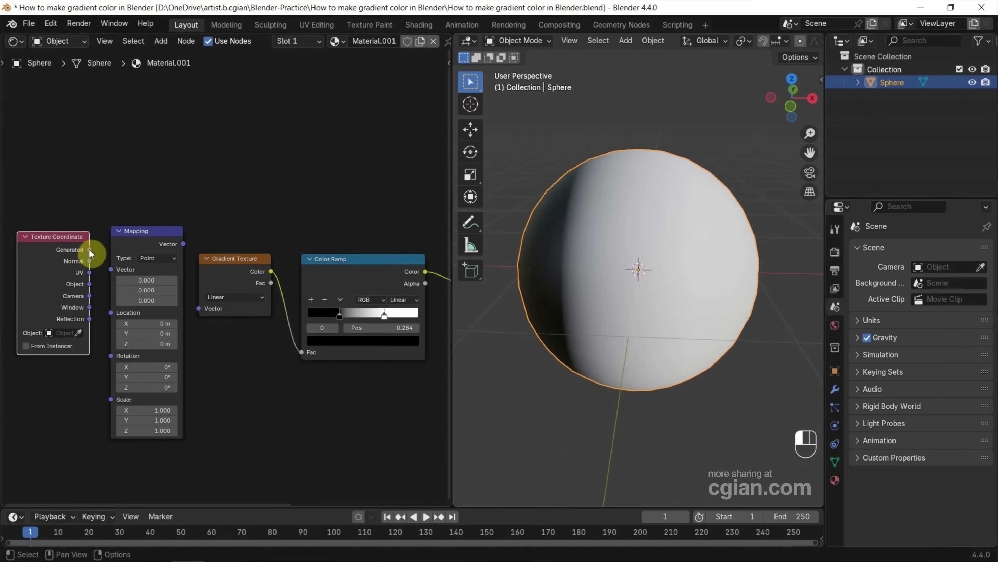
left_click_drag(89, 250, 108, 269)
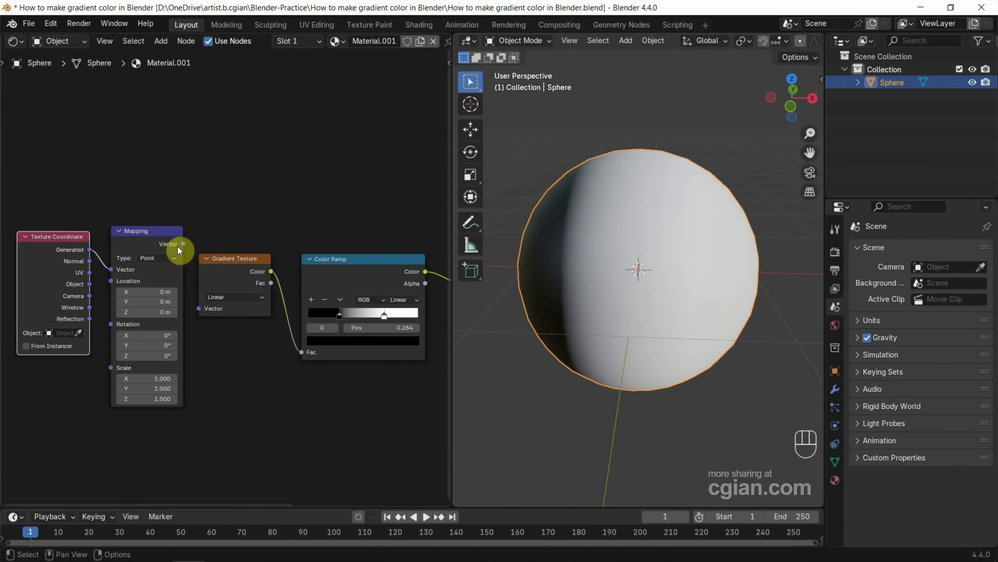
left_click_drag(184, 243, 197, 304)
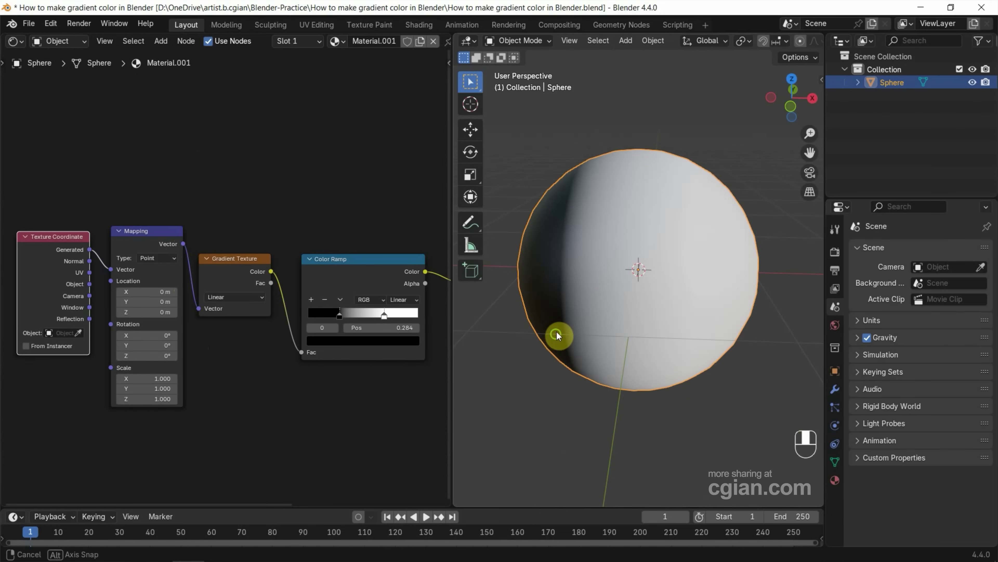
mouse_move(557, 332)
middle_mouse_down()
mouse_move(586, 310)
mouse_move(549, 321)
middle_mouse_up()
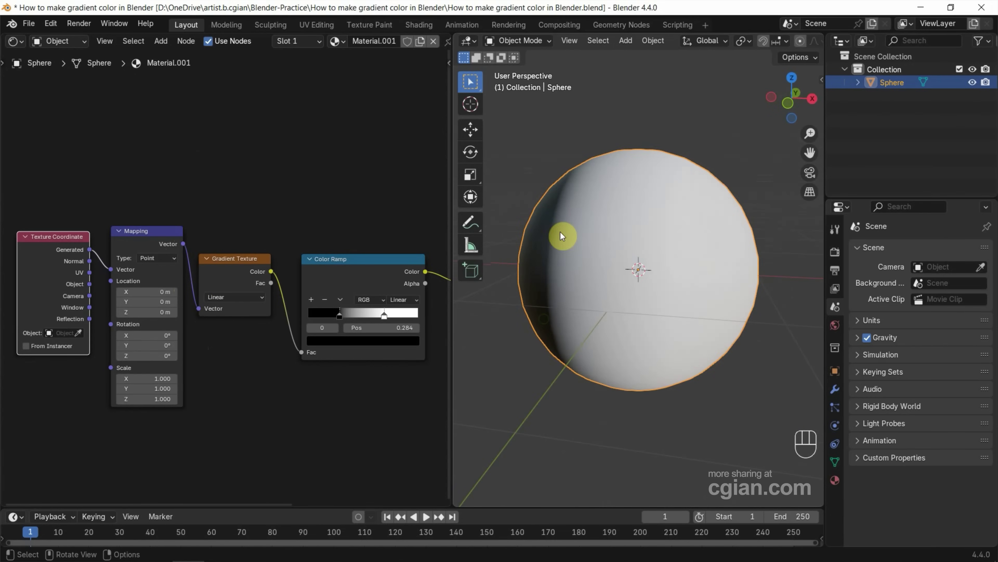
left_click(142, 345)
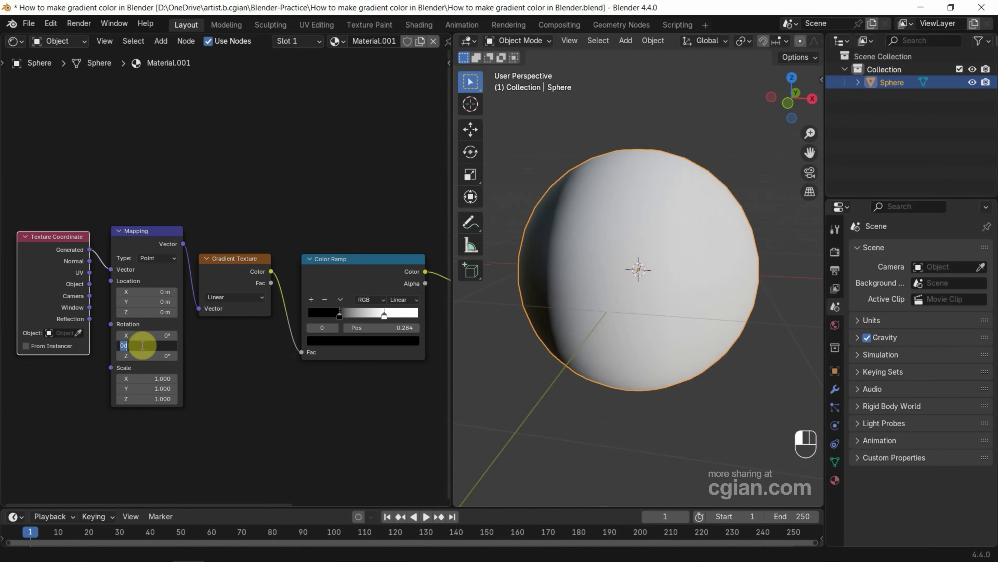
Set the Mapping node's Rotation Y to 90° so the gradient runs vertically
type("90")
key("Return")
middle_click_drag(554, 366, 523, 330)
Move the ramp's white stop to about 0.9 and its black stop to 0.407
left_click_drag(379, 318, 408, 324)
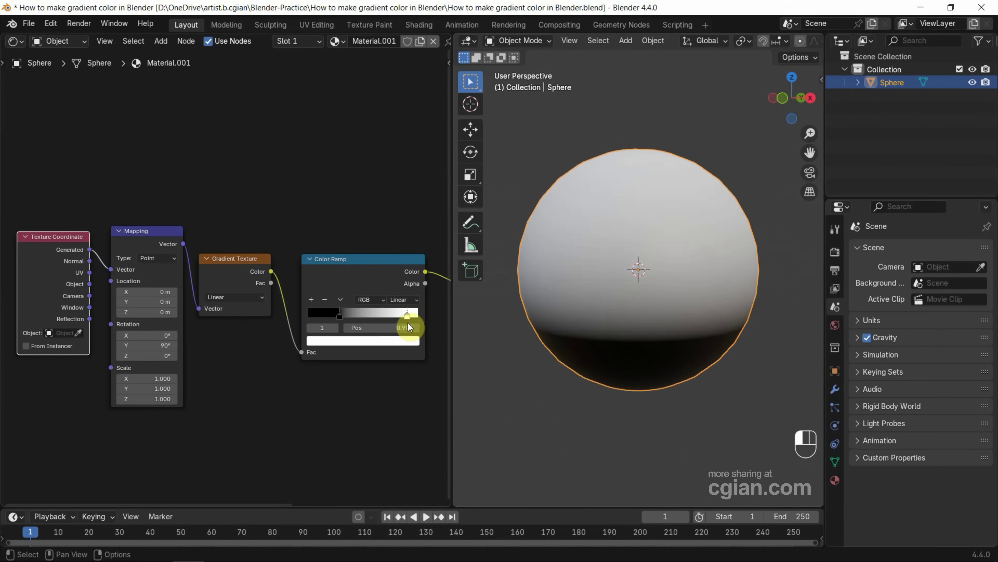
mouse_move(339, 316)
left_mouse_down()
mouse_move(362, 314)
mouse_move(343, 318)
mouse_move(353, 323)
left_mouse_up()
scroll(339, 319, "up", 2)
middle_click_drag(338, 319, 185, 237, "shift")
scroll(289, 304, "up", 1)
left_click(169, 314)
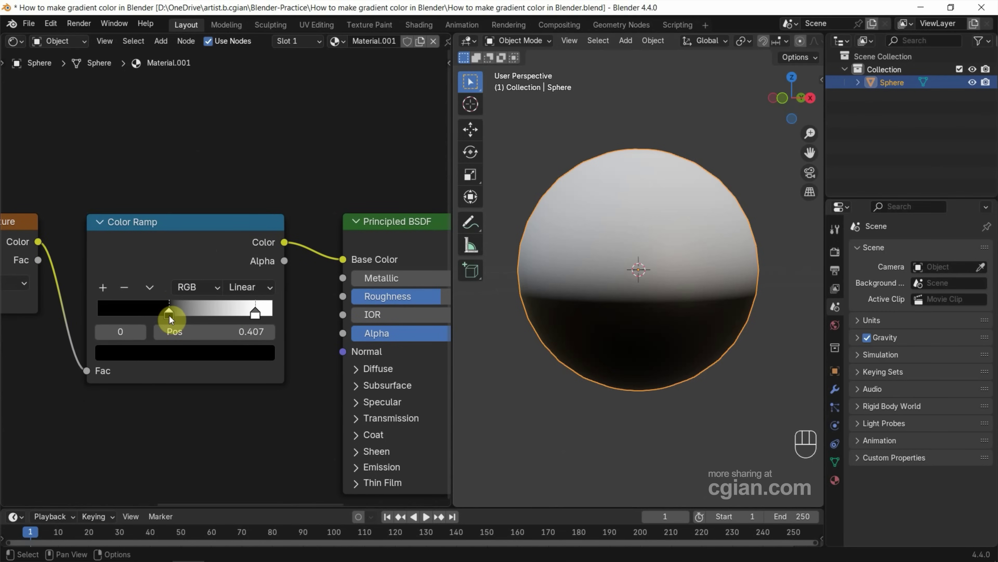
Colour the left ramp stop cyan-blue (#00C9FF)
left_click(175, 354)
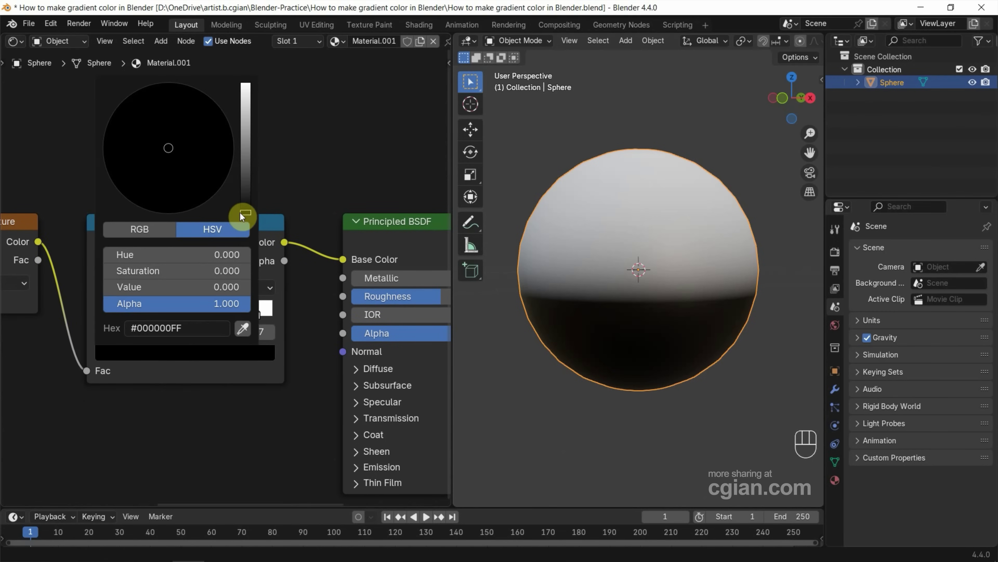
left_click_drag(240, 212, 242, 84)
left_click_drag(185, 130, 184, 87)
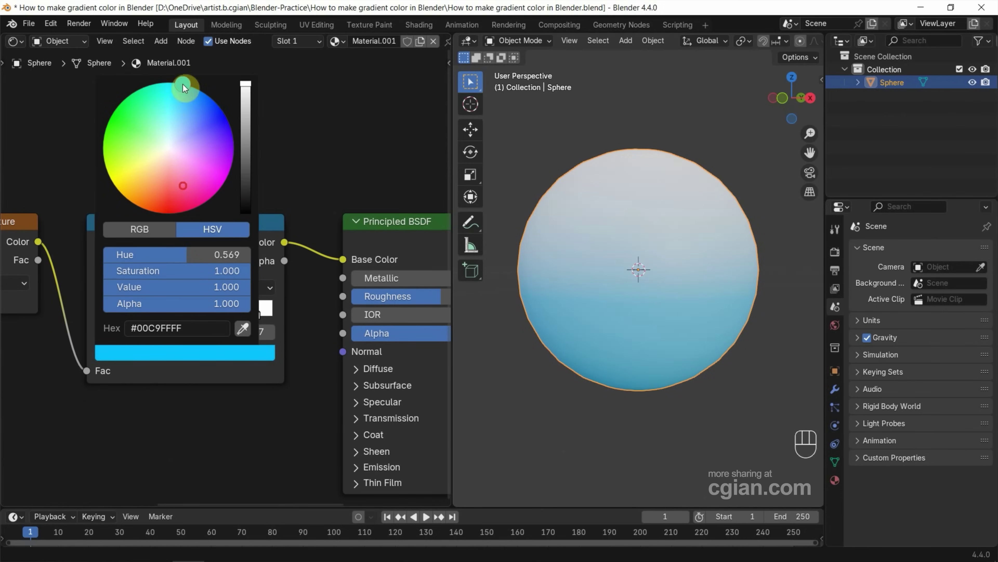
Colour the right ramp stop red (#FF004B)
left_click(256, 314)
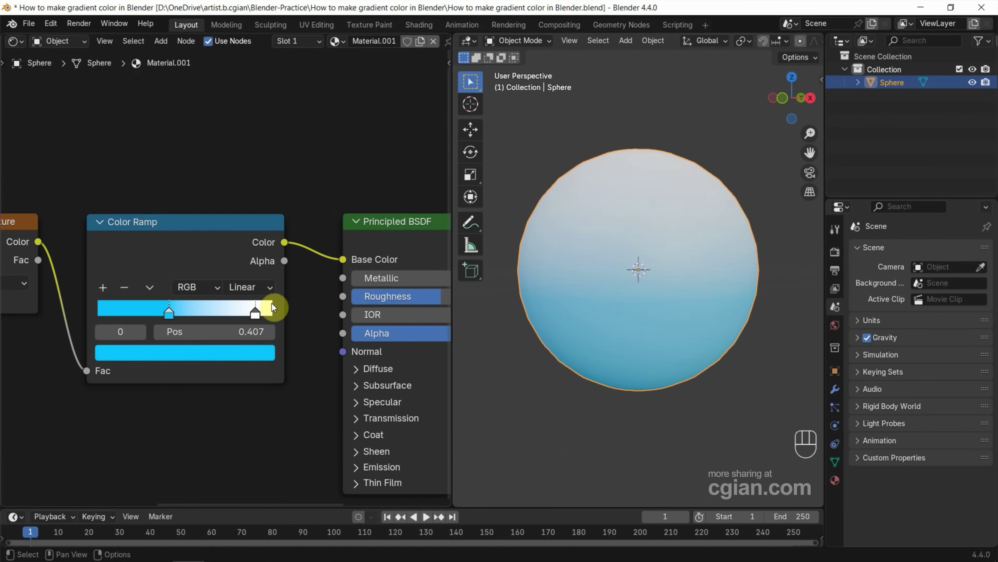
left_click(255, 314)
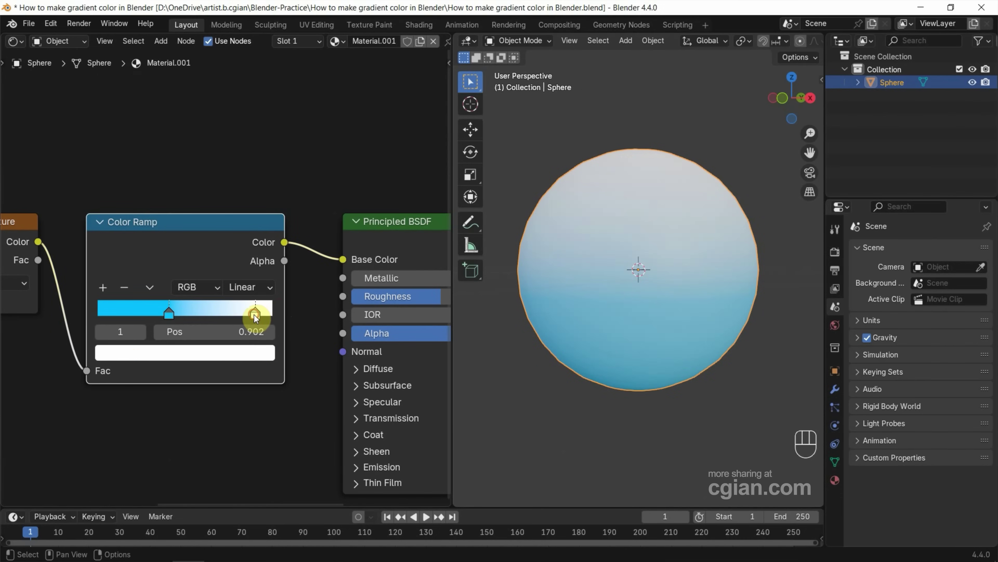
left_click(213, 354)
left_click_drag(171, 155, 188, 210)
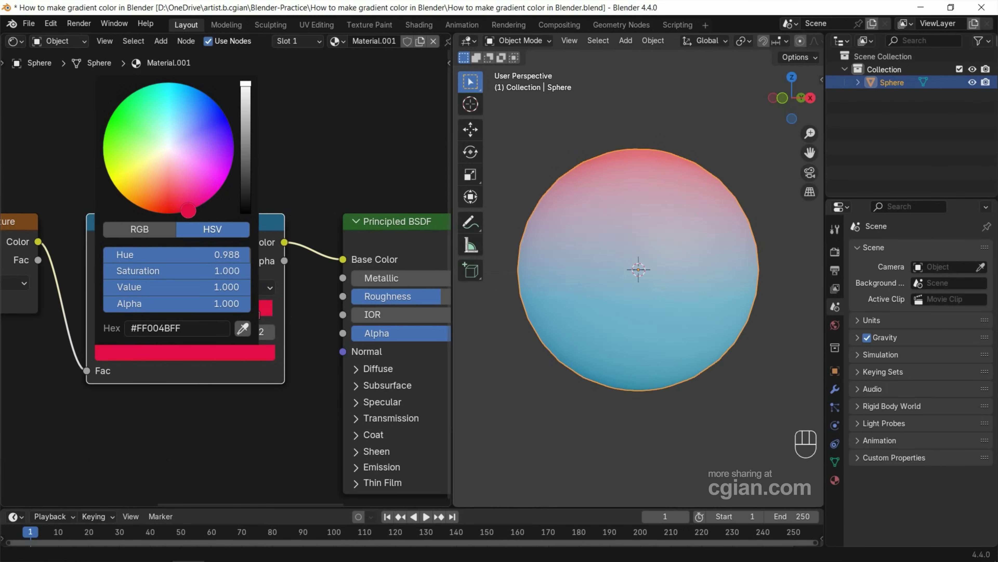
left_click(255, 316)
Slide the red ramp stop to 0.589 and orbit to check the red top over cyan base
left_click_drag(254, 317, 197, 320)
middle_click_drag(590, 220, 546, 272)
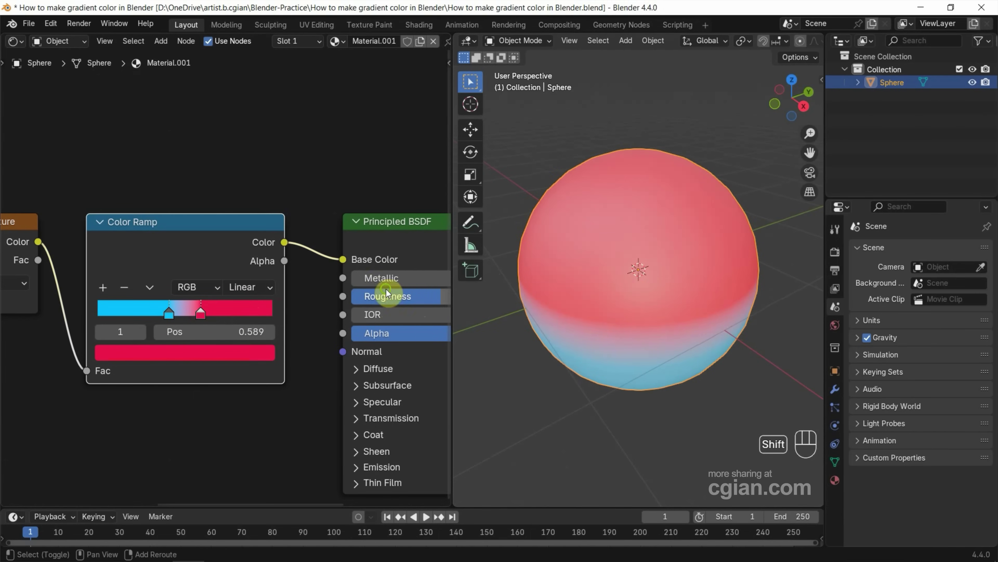